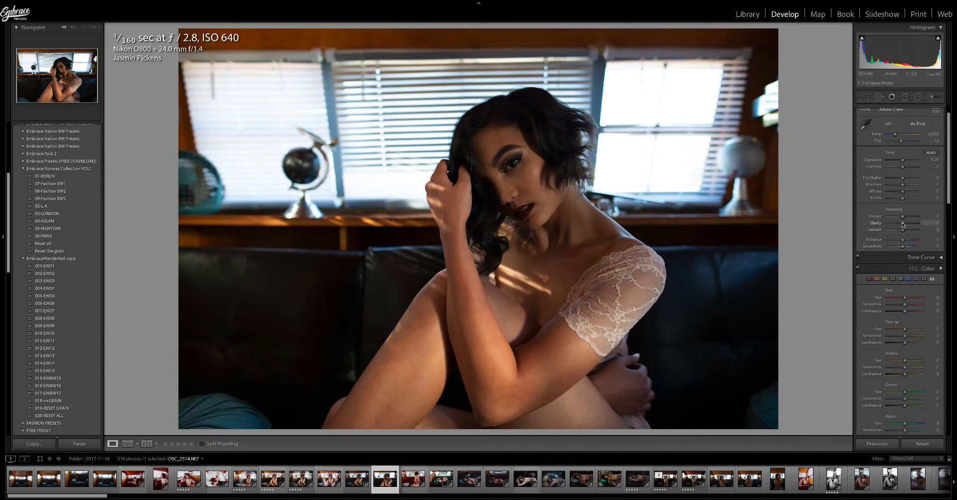
# Try a Clarity of +34 on the portrait and return it to 0
pyautogui.moveTo(904, 225); pyautogui.dragTo(908, 224)
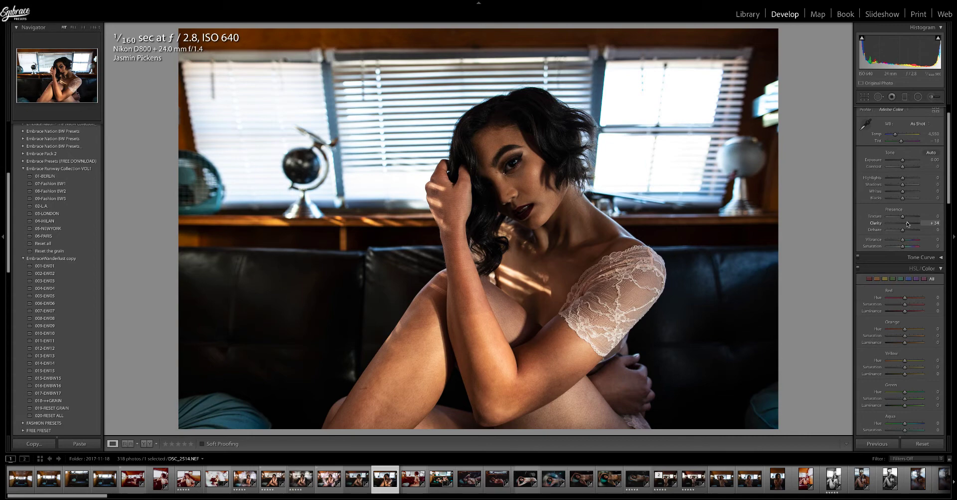
pyautogui.moveTo(908, 224); pyautogui.dragTo(902, 224)
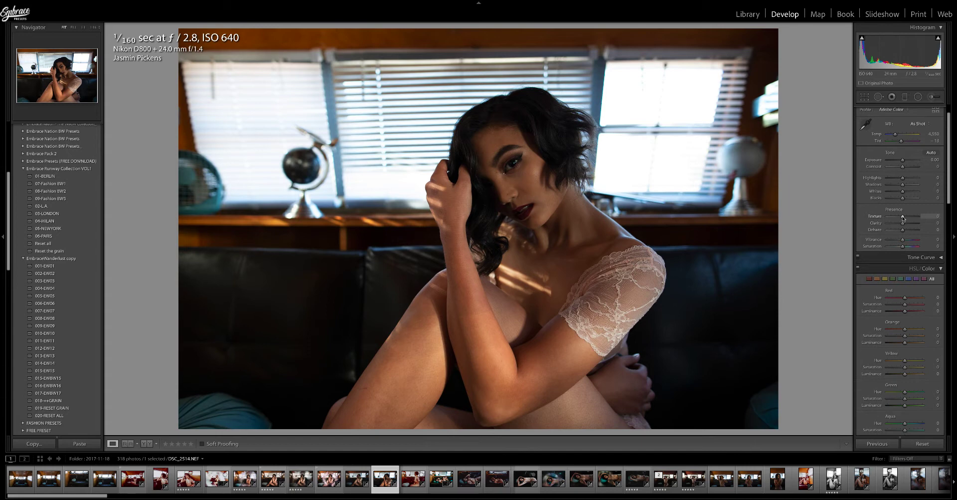
# Try an Exposure of +0.65 combined with a Texture of -100 on the whole photo
pyautogui.moveTo(903, 216)
pyautogui.mouseDown()
pyautogui.moveTo(918, 219)
pyautogui.moveTo(903, 218)
pyautogui.mouseUp()
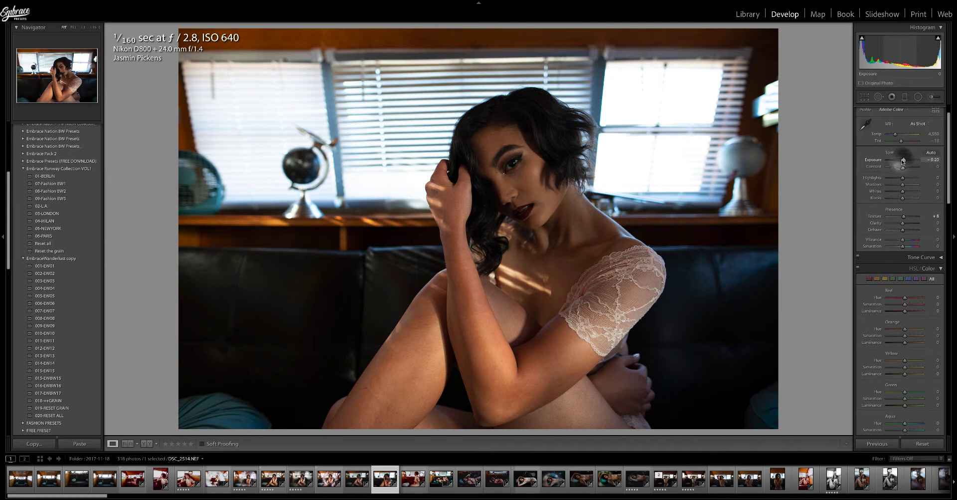
pyautogui.moveTo(903, 160); pyautogui.dragTo(904, 162)
pyautogui.moveTo(903, 216)
pyautogui.mouseDown()
pyautogui.moveTo(926, 219)
pyautogui.moveTo(888, 218)
pyautogui.mouseUp()
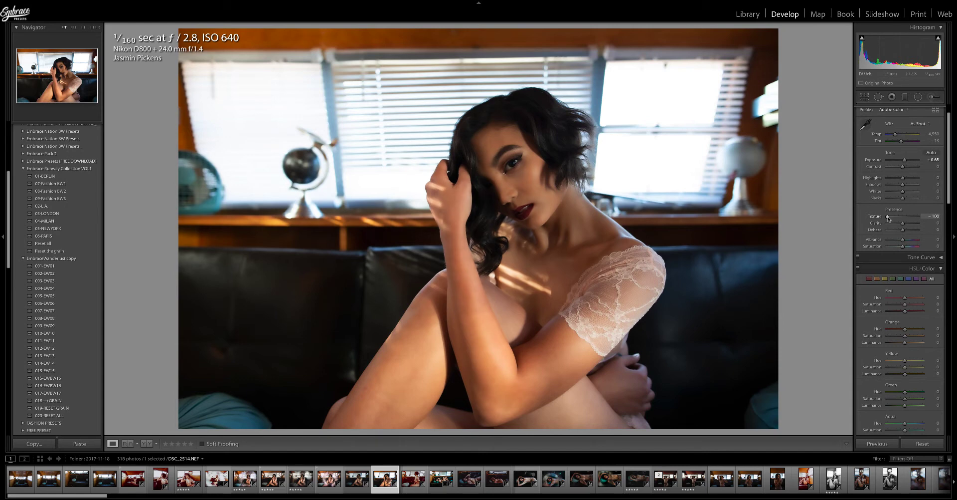
# Set Texture to -55 and Clarity to +12, and compare the edit with the original photo
pyautogui.moveTo(888, 218); pyautogui.dragTo(901, 220)
pyautogui.moveTo(899, 217); pyautogui.dragTo(905, 225)
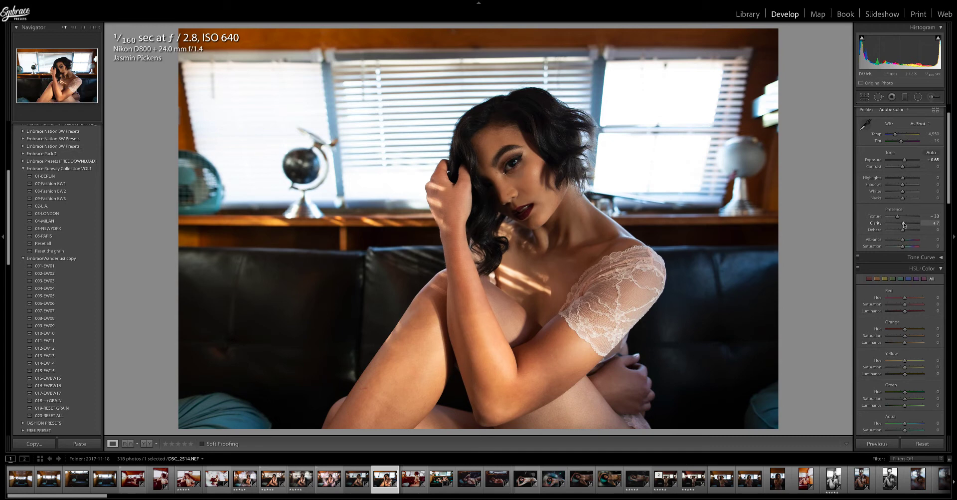
pyautogui.moveTo(897, 216); pyautogui.dragTo(905, 225)
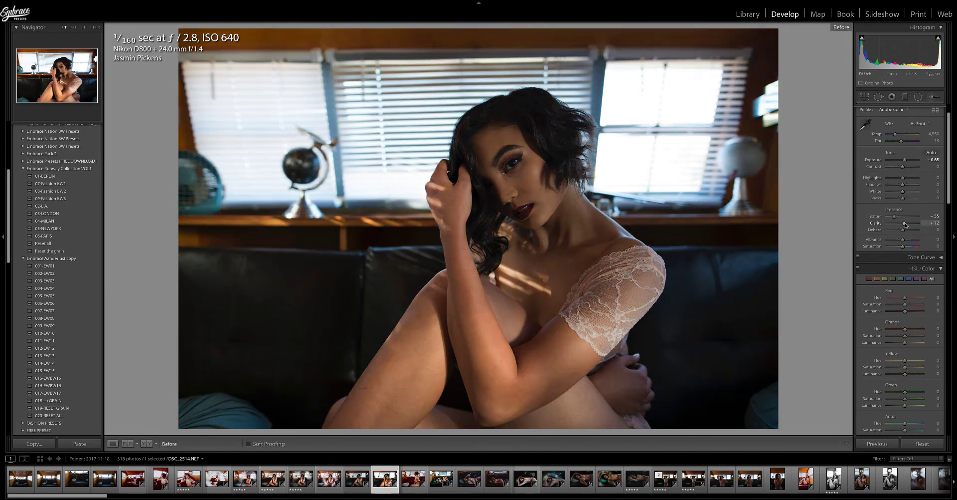
pyautogui.press('\\')
pyautogui.press('\\')
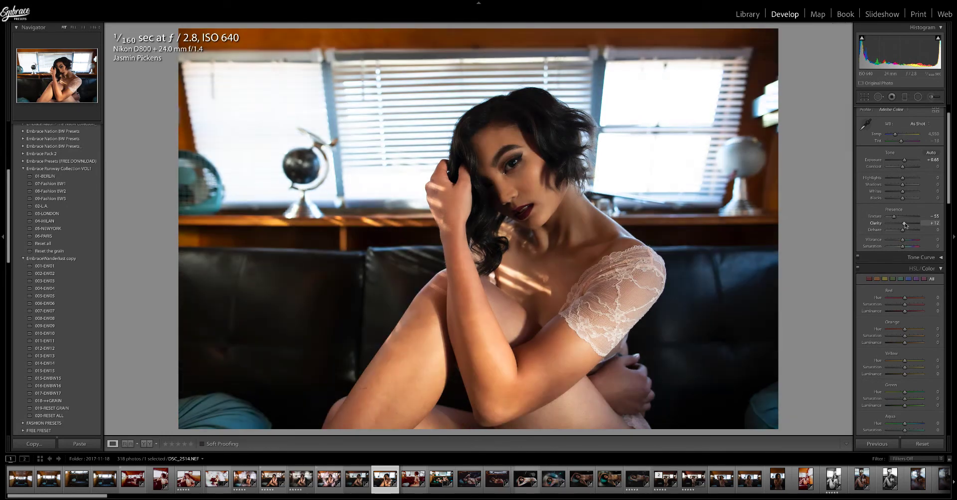
# Reset Exposure and Clarity to their defaults, and try a higher Texture before resetting it as well
pyautogui.doubleClick(905, 160)
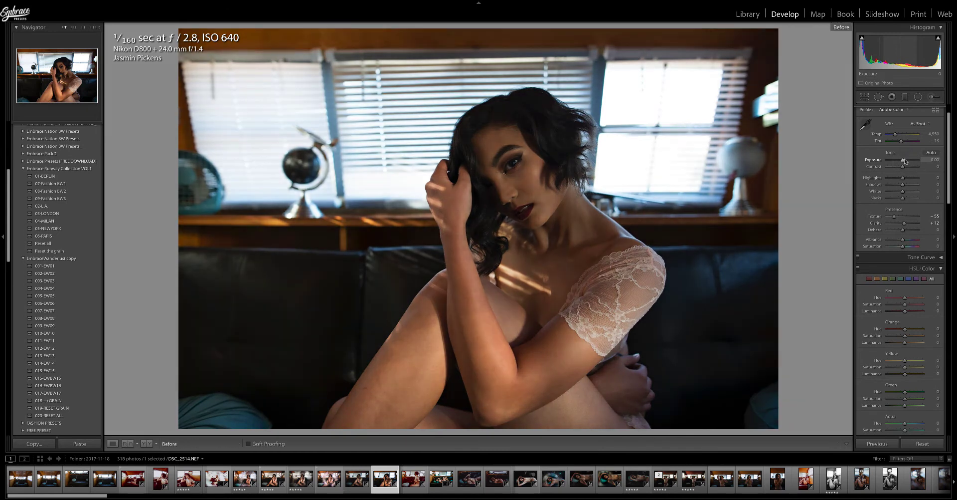
pyautogui.hotkey('ctrl', '=')
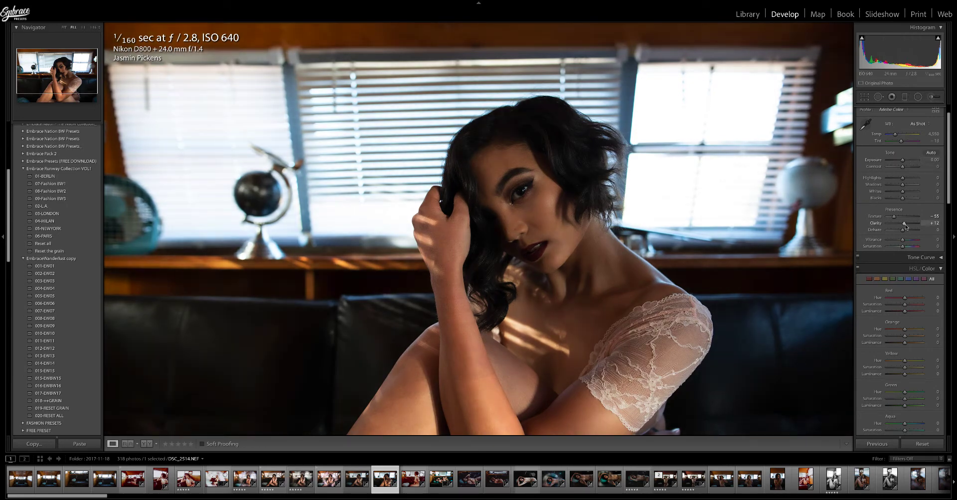
pyautogui.doubleClick(904, 224)
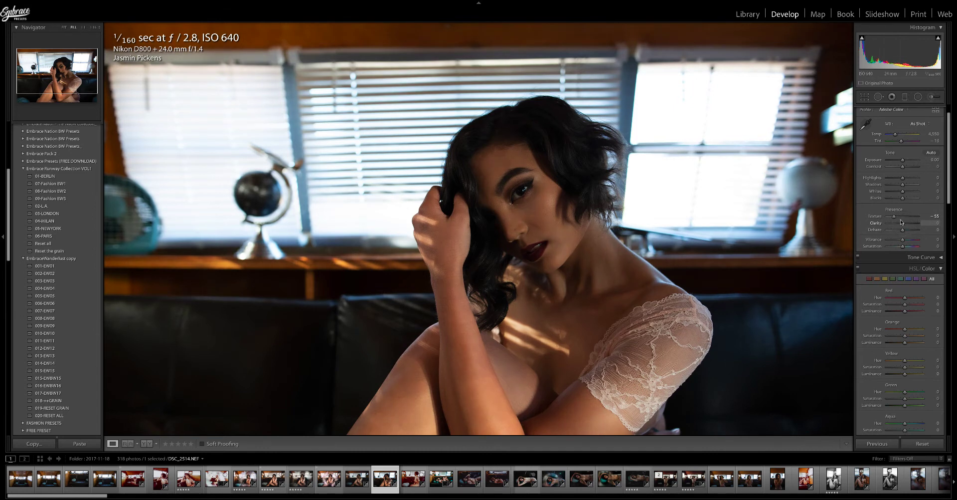
pyautogui.moveTo(895, 217); pyautogui.dragTo(913, 220)
pyautogui.doubleClick(912, 221)
# Try the 04-MILAN preset on the portrait and reset all of the photo's settings
pyautogui.click(42, 221)
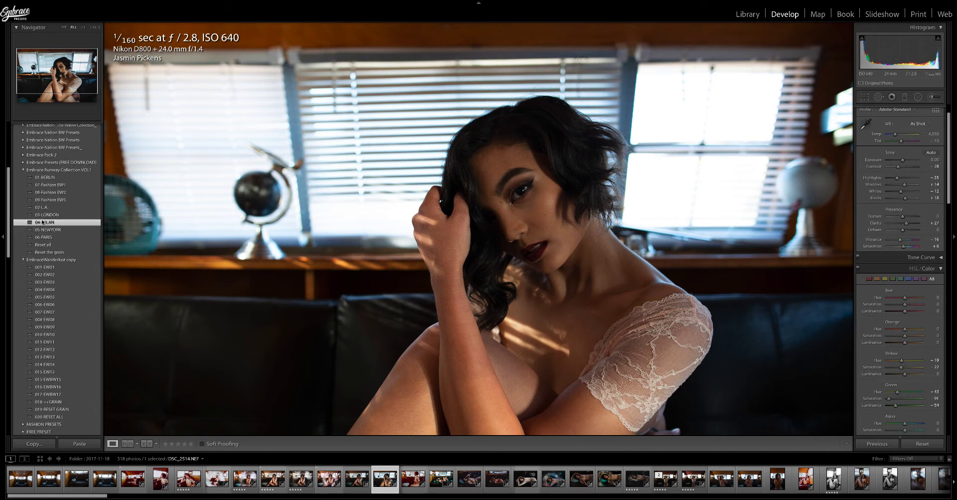
pyautogui.scroll(-1, 42, 221)
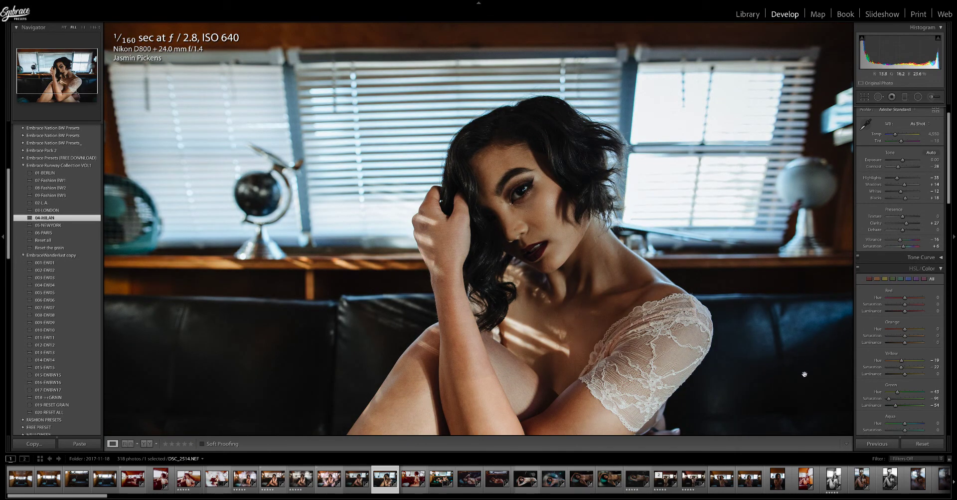
pyautogui.click(922, 444)
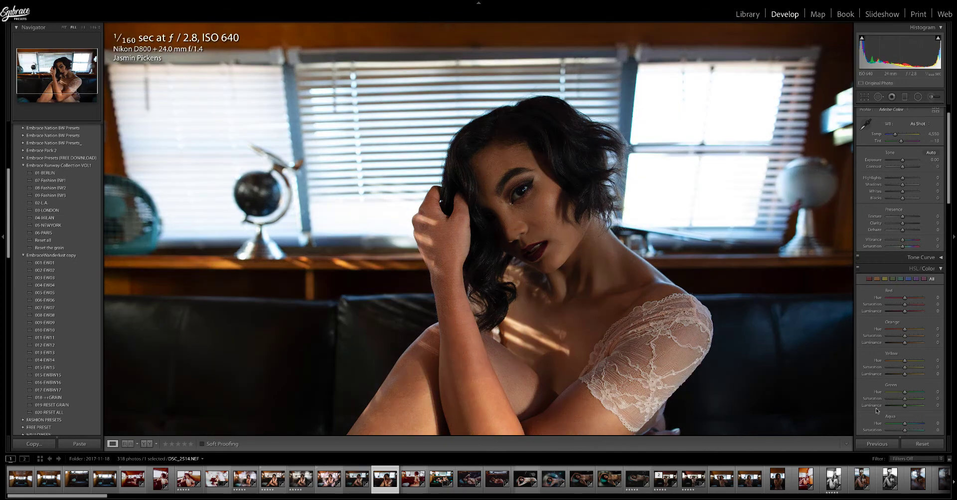
# Apply the 04-MILAN preset from the Embrace Runway Collection VOL1 and reset its Clarity to 0
pyautogui.click(51, 217)
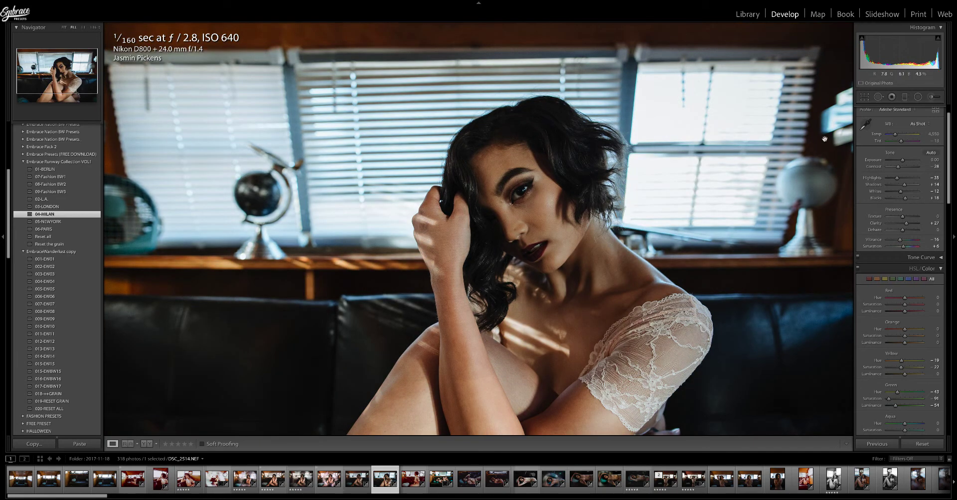
pyautogui.click(825, 139)
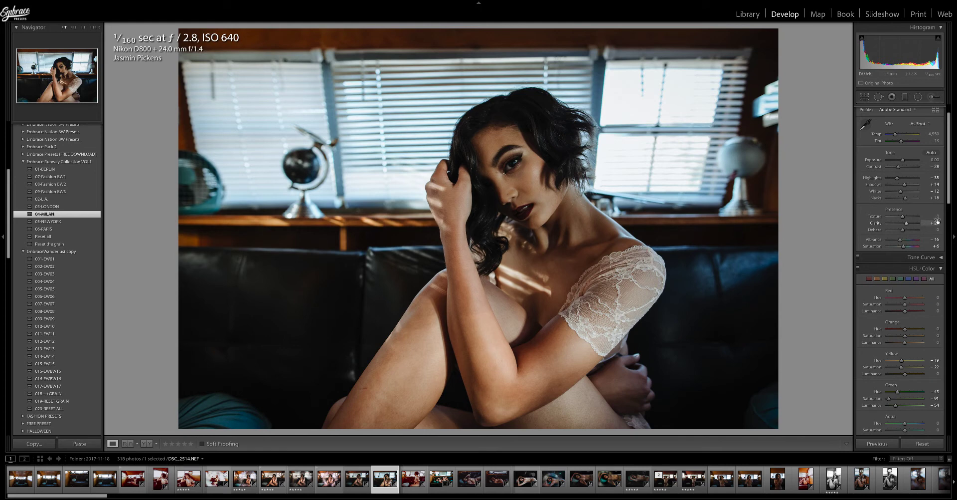
pyautogui.doubleClick(907, 225)
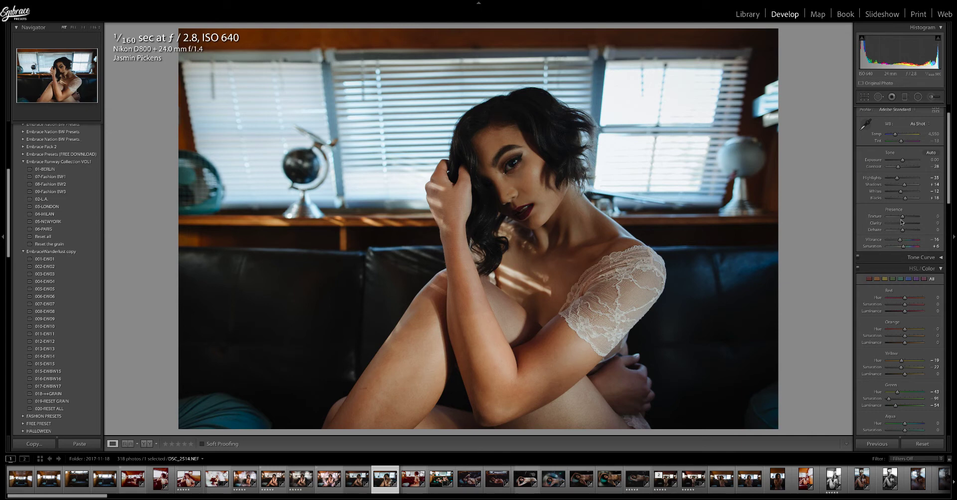
# Set the photo's Texture to -42 and Clarity to +15
pyautogui.moveTo(902, 217)
pyautogui.mouseDown()
pyautogui.moveTo(919, 218)
pyautogui.moveTo(898, 217)
pyautogui.mouseUp()
pyautogui.moveTo(897, 217); pyautogui.dragTo(896, 217)
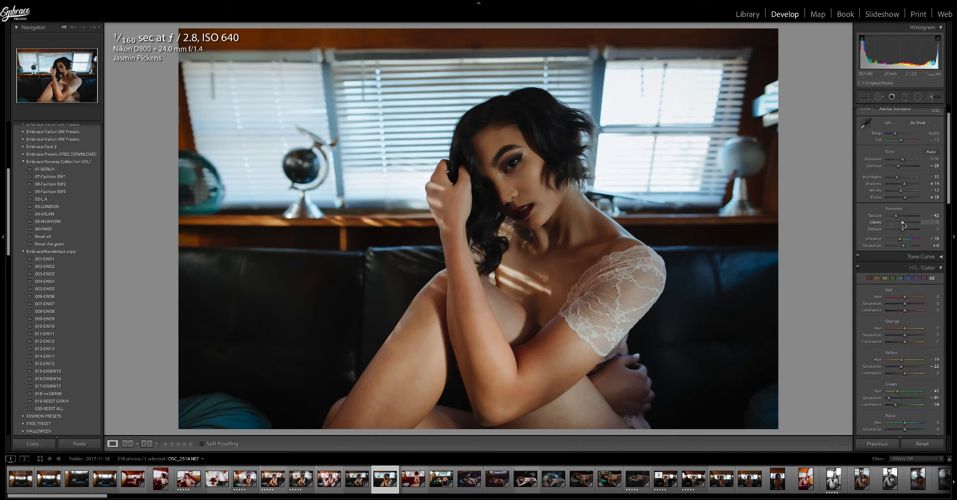
pyautogui.moveTo(903, 225); pyautogui.dragTo(906, 226)
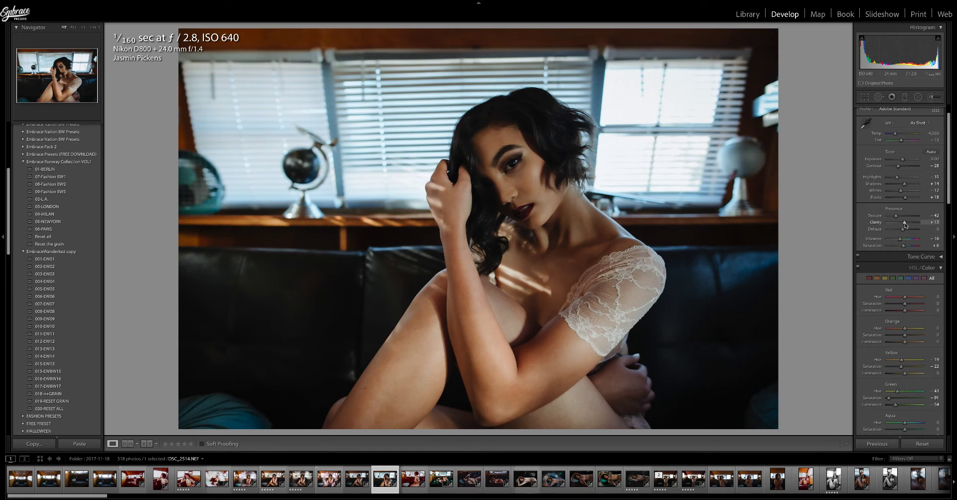
pyautogui.moveTo(906, 225); pyautogui.dragTo(907, 226)
# Set the Luminance noise reduction of the photo to 65
pyautogui.scroll(-5, 861, 229)
pyautogui.scroll(-15, 861, 230)
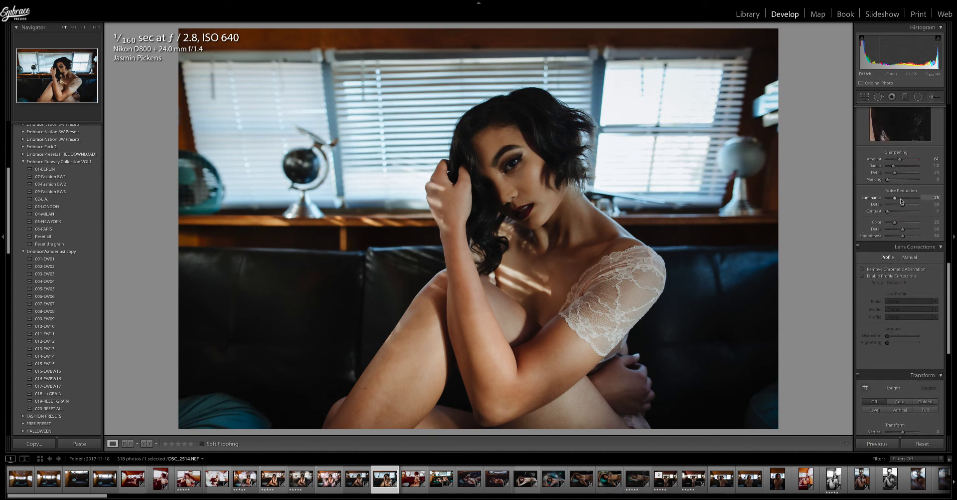
pyautogui.moveTo(903, 199); pyautogui.dragTo(910, 200)
pyautogui.moveTo(910, 200); pyautogui.dragTo(924, 199)
pyautogui.moveTo(924, 199); pyautogui.dragTo(907, 200)
# Set the photo's Clarity to +20 and Shadows to +33 in the basic adjustments
pyautogui.scroll(5, 888, 212)
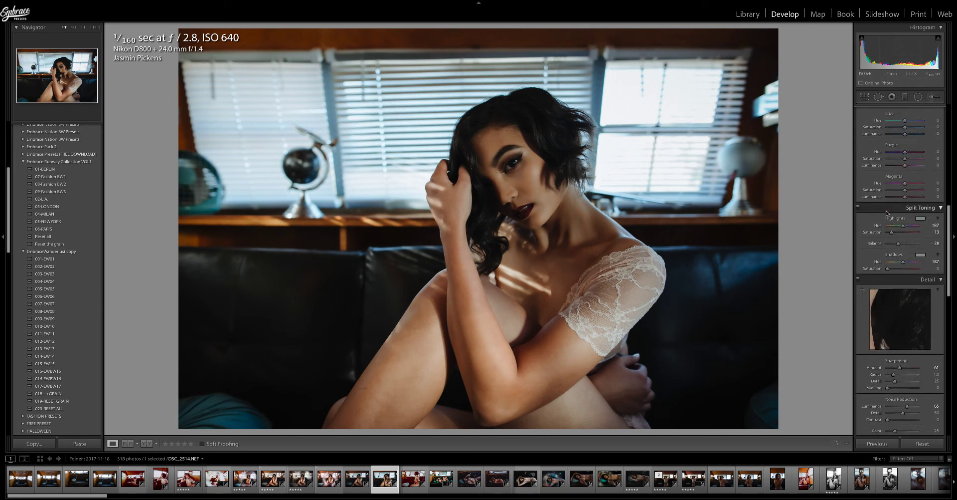
pyautogui.scroll(10, 887, 213)
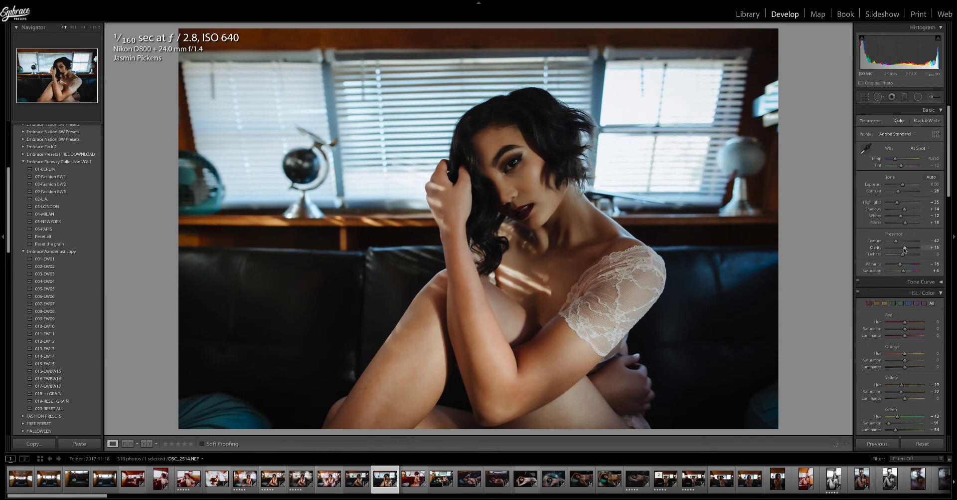
pyautogui.moveTo(905, 250); pyautogui.dragTo(906, 252)
pyautogui.moveTo(905, 209); pyautogui.dragTo(909, 211)
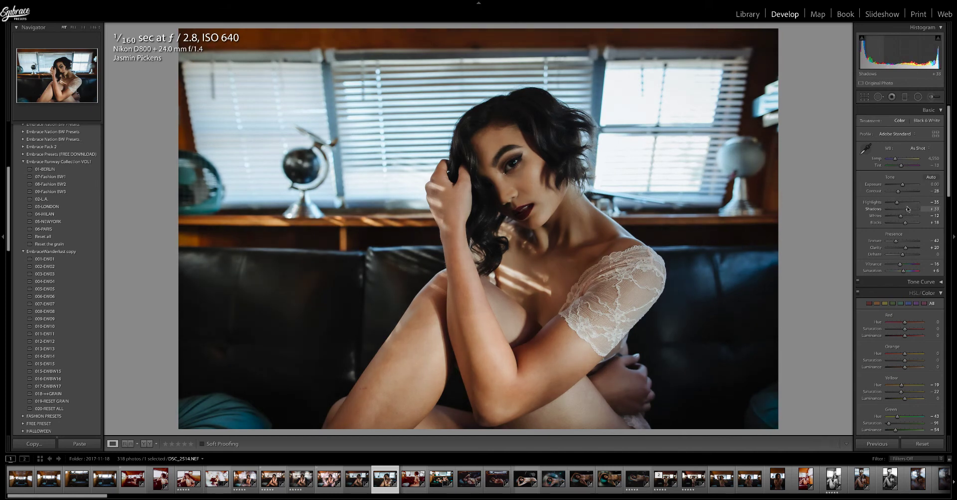
pyautogui.scroll(-4, 904, 214)
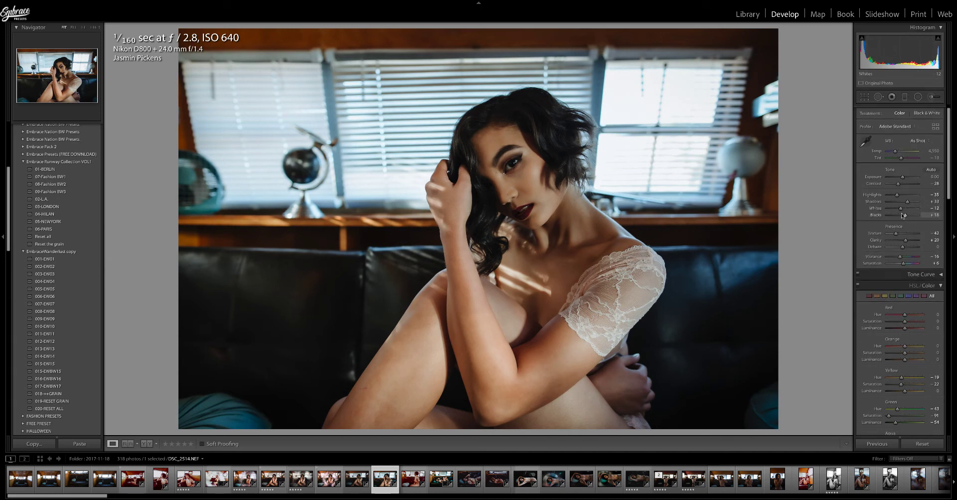
pyautogui.scroll(4, 902, 215)
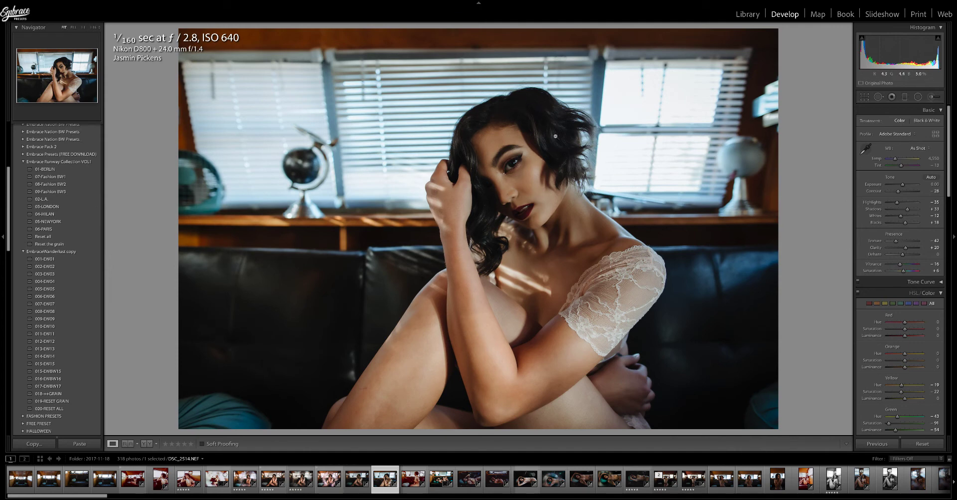
# Set up an Adjustment Brush with Texture 100 and brush size 9.0
pyautogui.click(933, 98)
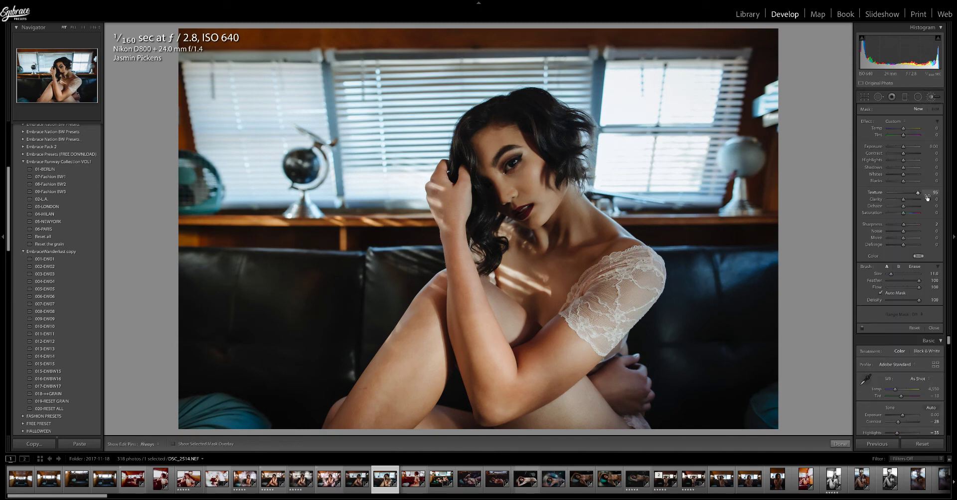
pyautogui.doubleClick(918, 192)
pyautogui.click(904, 194)
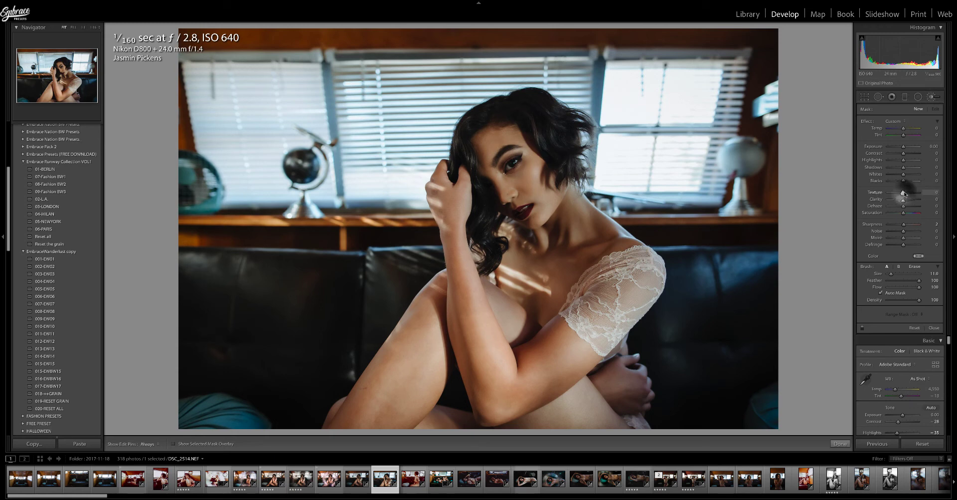
pyautogui.moveTo(904, 193); pyautogui.dragTo(920, 194)
pyautogui.scroll(-2, 561, 135)
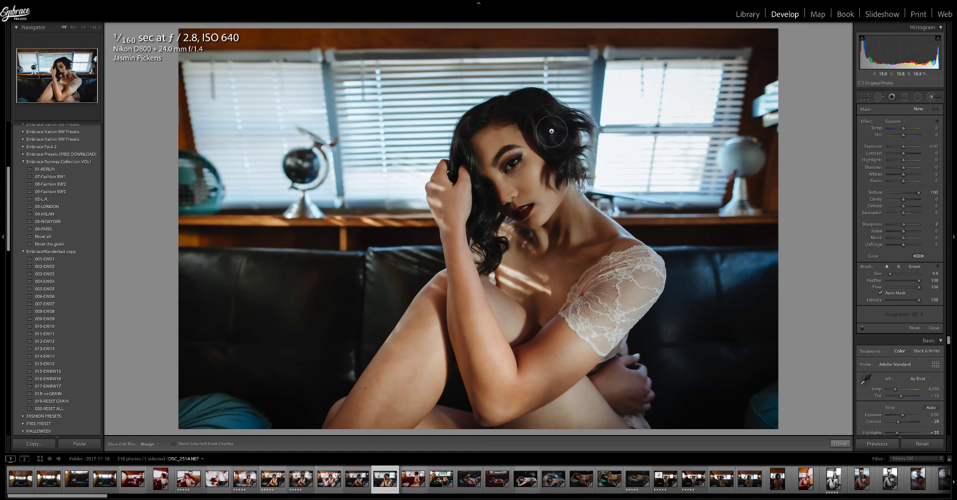
# Paint the texture brush over the model's hair with a smaller brush and lower the mask's Texture
pyautogui.scroll(-2, 551, 130)
pyautogui.moveTo(553, 133)
pyautogui.mouseDown()
pyautogui.moveTo(567, 155)
pyautogui.moveTo(567, 118)
pyautogui.moveTo(524, 102)
pyautogui.mouseUp()
pyautogui.press('h')
pyautogui.moveTo(524, 101)
pyautogui.mouseDown()
pyautogui.moveTo(537, 128)
pyautogui.moveTo(538, 117)
pyautogui.moveTo(500, 104)
pyautogui.moveTo(464, 122)
pyautogui.mouseUp()
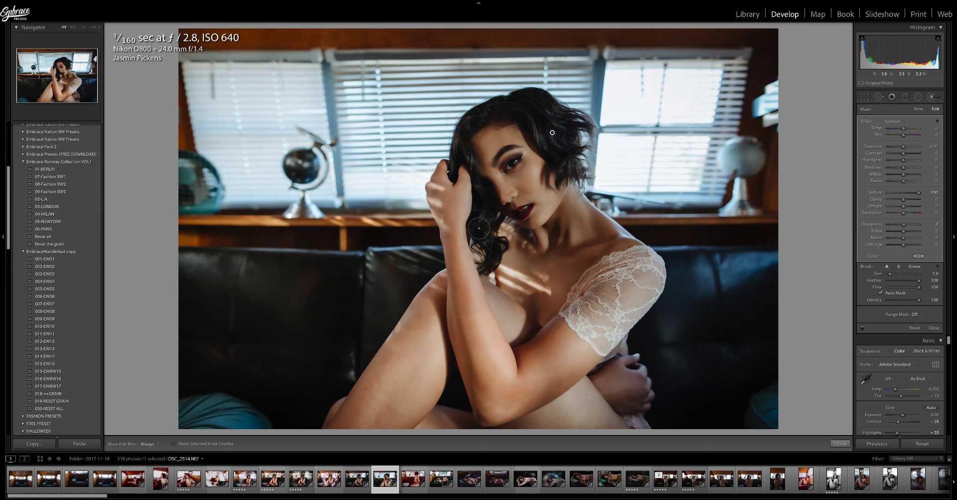
pyautogui.press('[')
pyautogui.moveTo(478, 220)
pyautogui.mouseDown()
pyautogui.moveTo(490, 260)
pyautogui.moveTo(477, 220)
pyautogui.moveTo(471, 226)
pyautogui.mouseUp()
pyautogui.moveTo(919, 195); pyautogui.dragTo(908, 195)
pyautogui.click(835, 443)
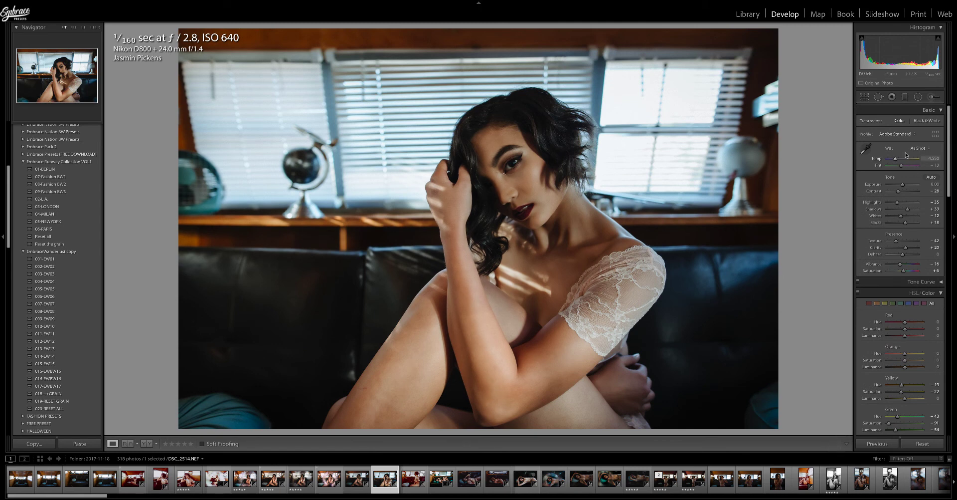
# Create a new Adjustment Brush mask with Texture -51 and paint it over the skin of the legs
pyautogui.click(931, 97)
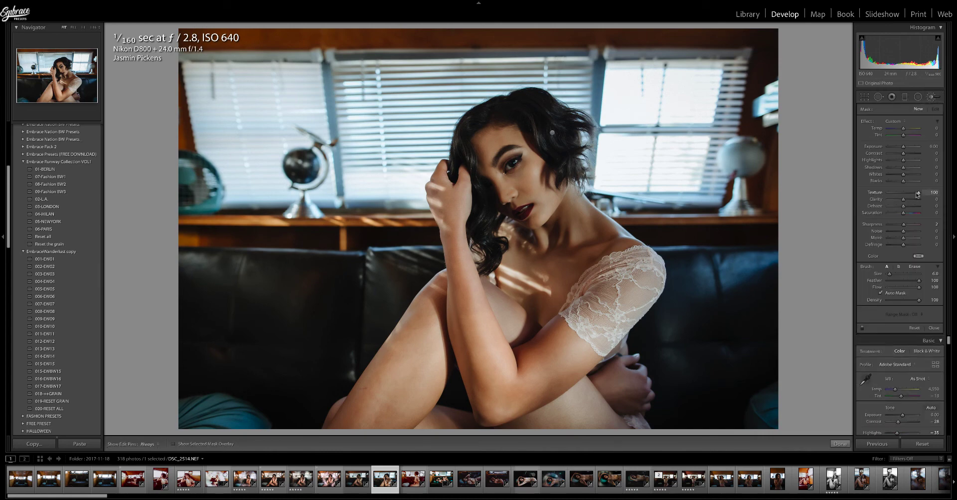
pyautogui.moveTo(917, 194); pyautogui.dragTo(915, 195)
pyautogui.moveTo(897, 195); pyautogui.dragTo(893, 200)
pyautogui.moveTo(395, 346)
pyautogui.mouseDown()
pyautogui.moveTo(403, 384)
pyautogui.moveTo(352, 395)
pyautogui.moveTo(362, 384)
pyautogui.moveTo(362, 415)
pyautogui.mouseUp()
pyautogui.moveTo(390, 361); pyautogui.dragTo(397, 335)
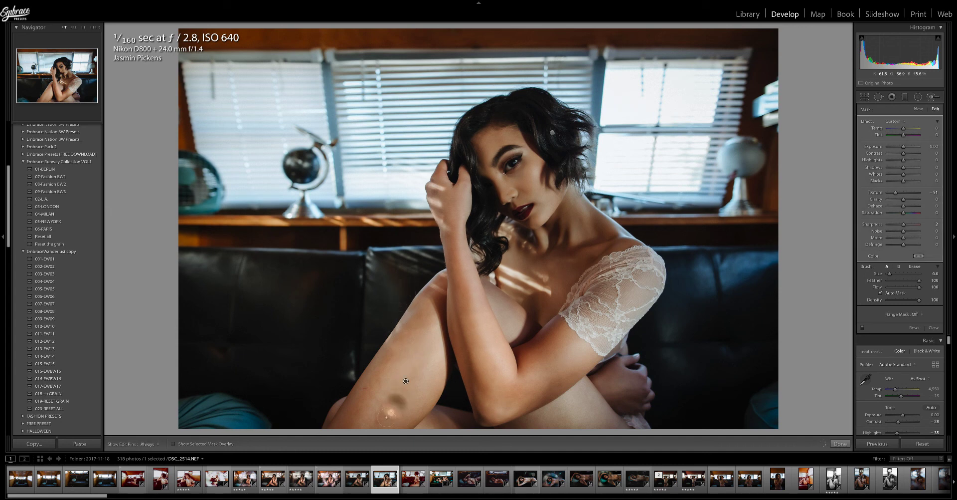
pyautogui.moveTo(555, 416); pyautogui.dragTo(582, 434)
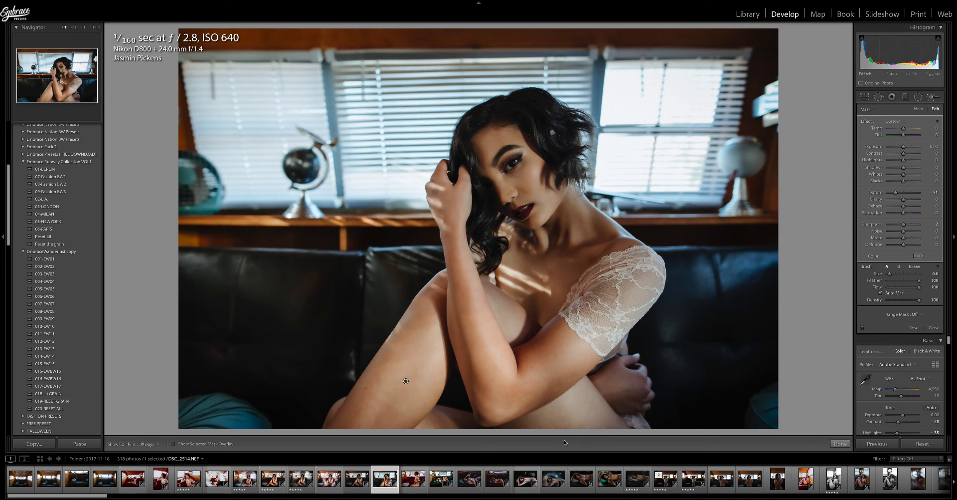
# Heal a spot on the leg near the photo's lower edge with Spot Removal at size 75
pyautogui.click(879, 97)
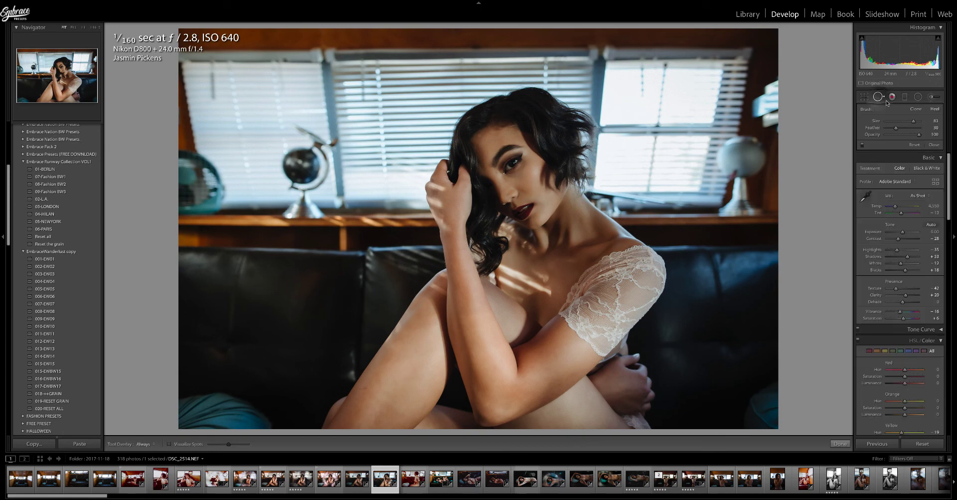
pyautogui.scroll(-6, 456, 335)
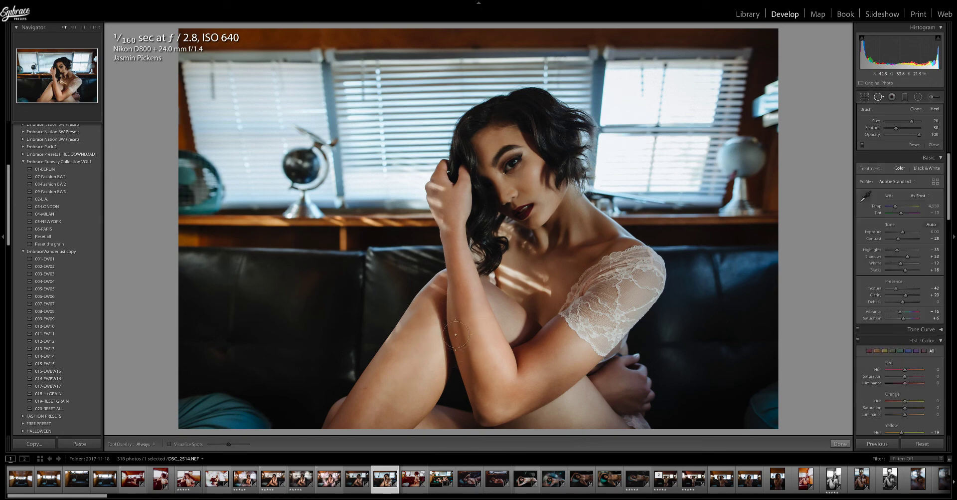
pyautogui.scroll(-1, 456, 335)
pyautogui.click(365, 388)
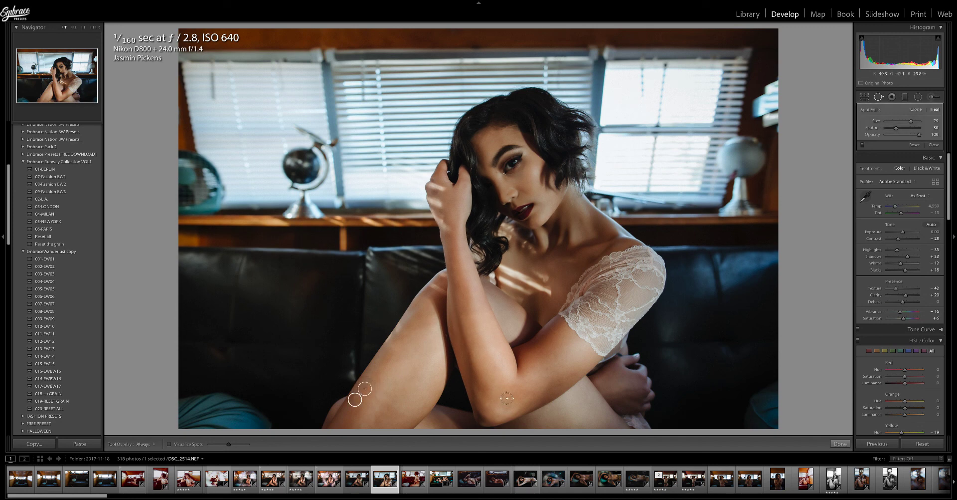
pyautogui.click(841, 444)
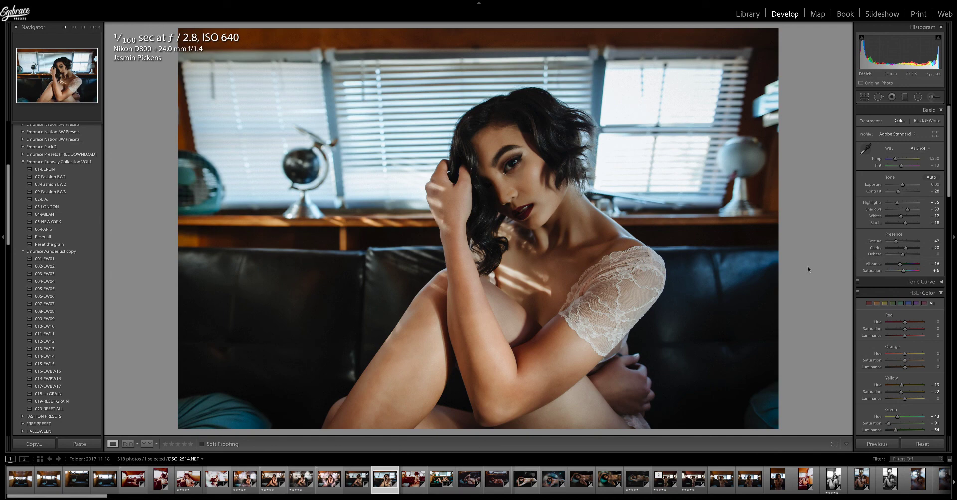
pyautogui.click(93, 27)
pyautogui.click(65, 27)
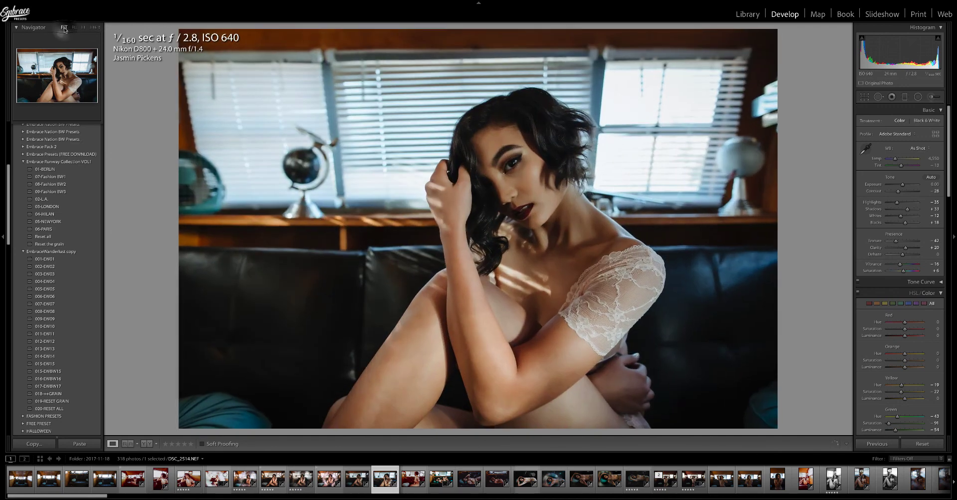